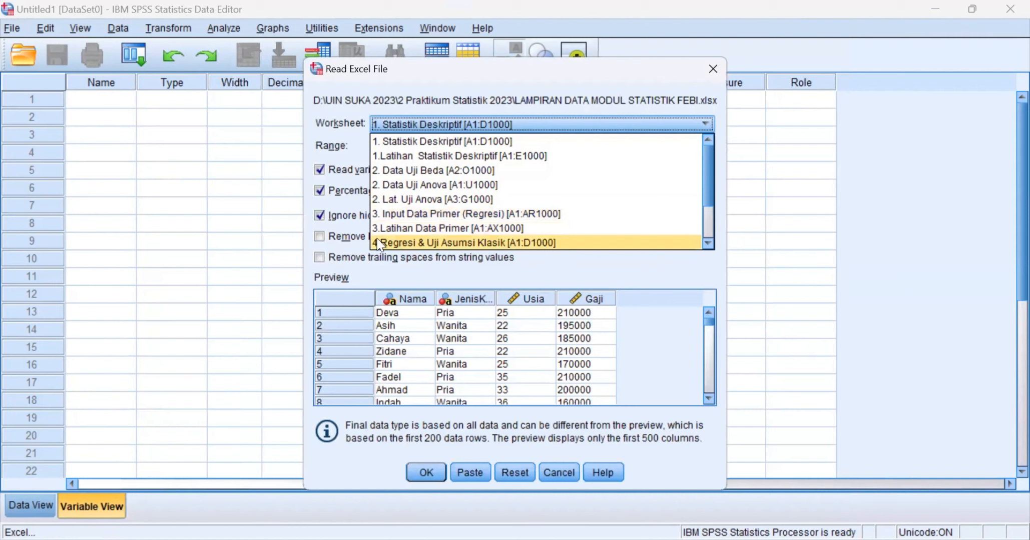
Import the worksheet "4.Regresi & Uji Asumsi Klasik [A1:D1000]" with variable names from the first row and show its data rows.
{"action": "left_click", "coordinate": [587, 244]}
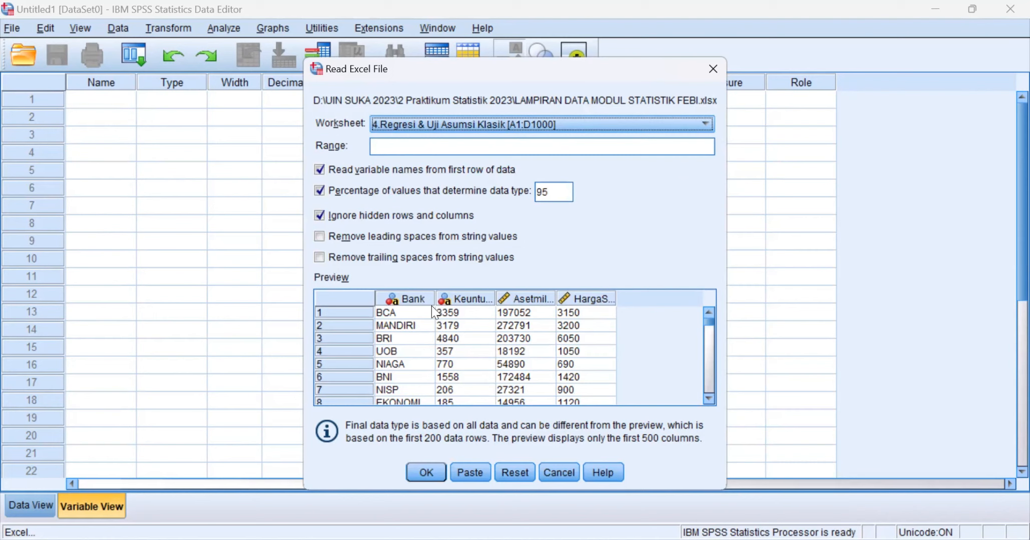
{"action": "left_click", "coordinate": [432, 474]}
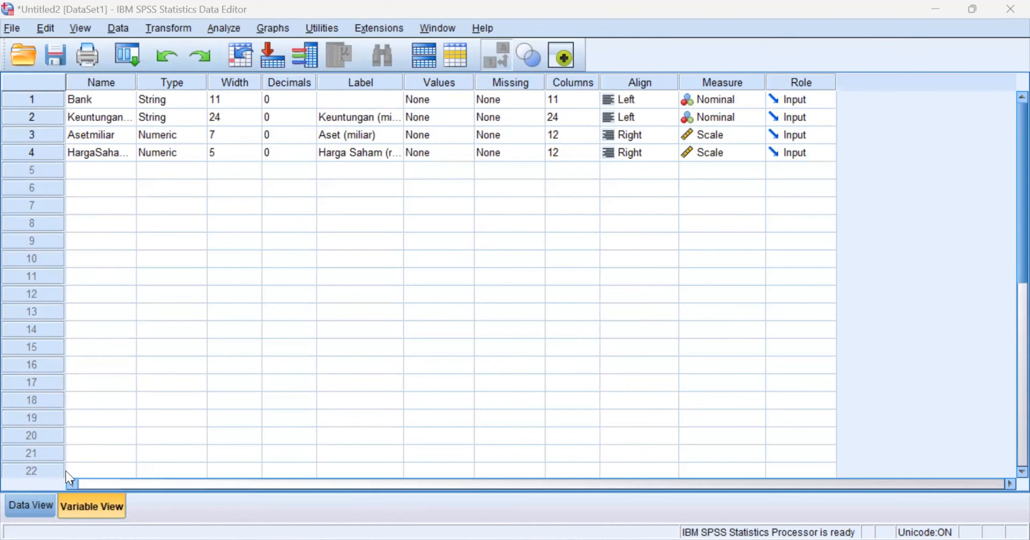
{"action": "left_click", "coordinate": [43, 501]}
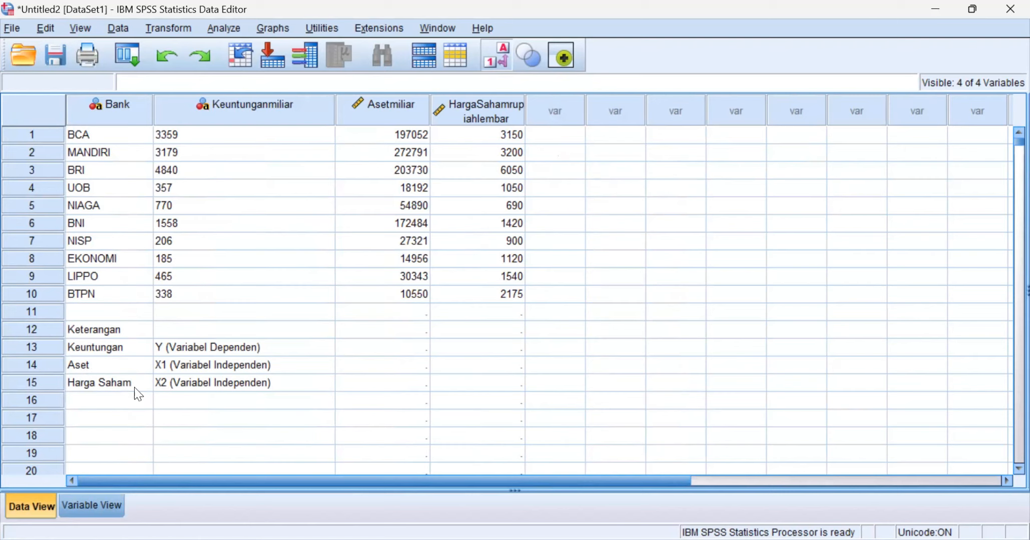
Delete the explanatory note rows 12 to 15, from Keterangan to Harga Saham, below the bank data.
{"action": "left_click_drag", "start_coordinate": [57, 331], "coordinate": [82, 383]}
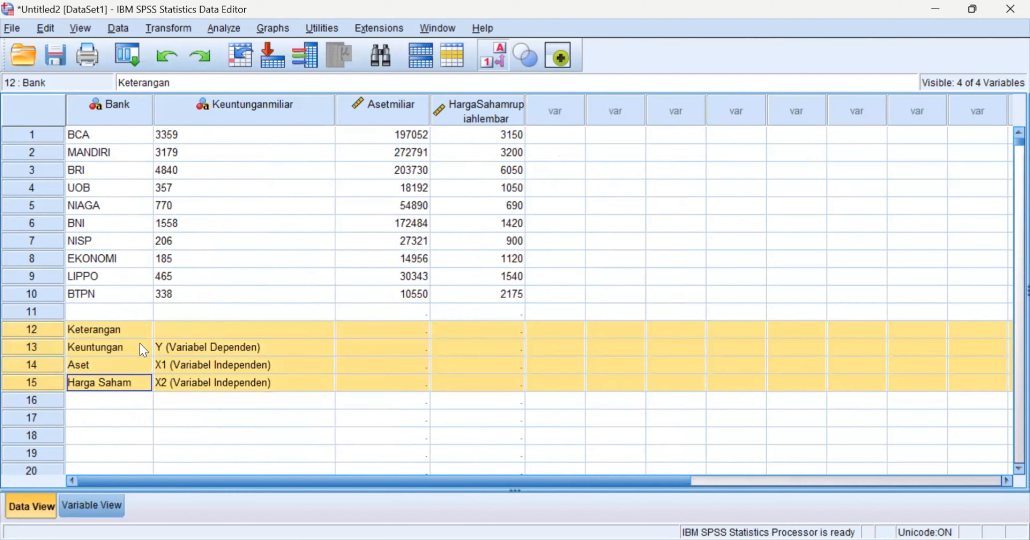
{"action": "right_click", "coordinate": [126, 344]}
{"action": "left_click", "coordinate": [159, 474]}
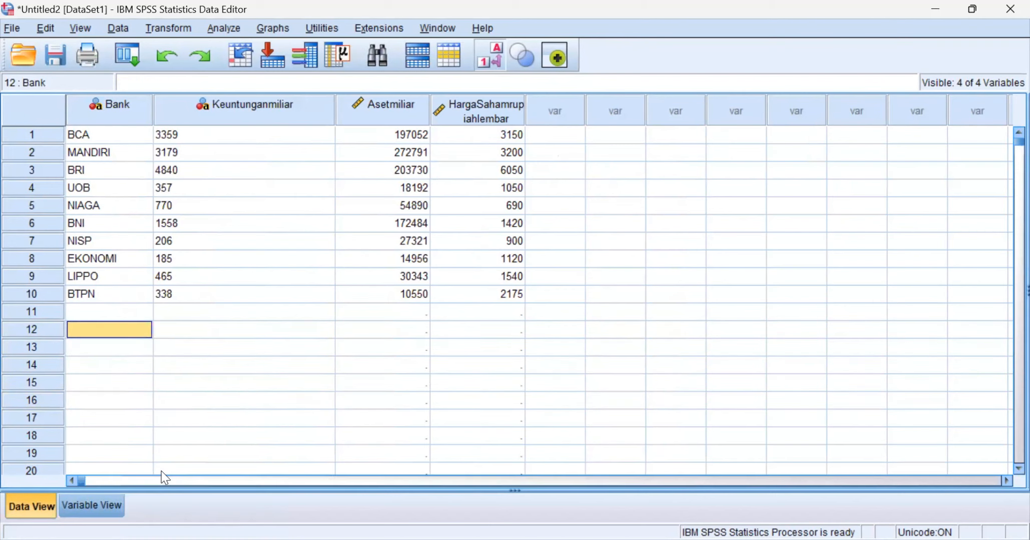
{"action": "left_click", "coordinate": [226, 426]}
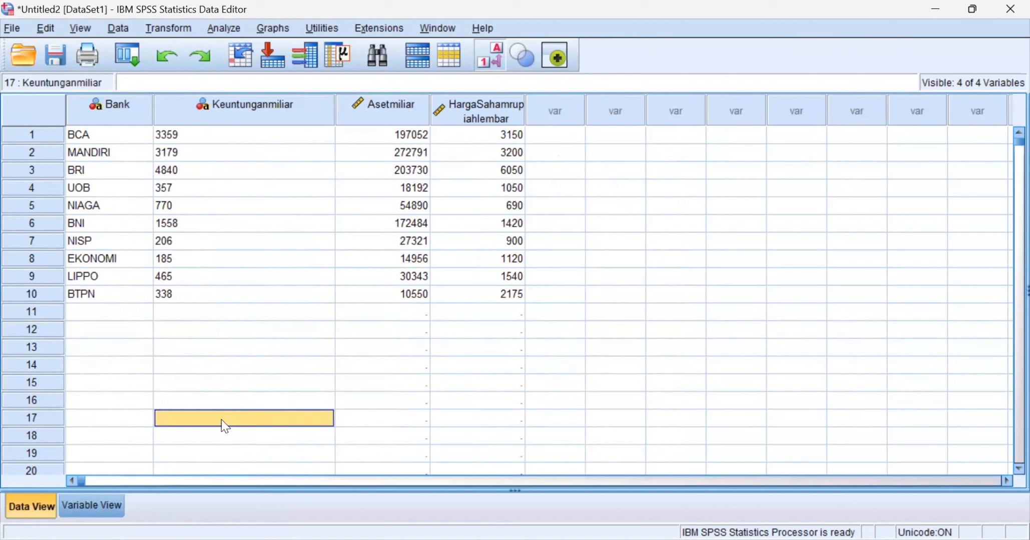
Widen the Name column in the variable definitions and rename the variable Keuntunganmiliar as Keuntungan.
{"action": "left_click", "coordinate": [88, 507]}
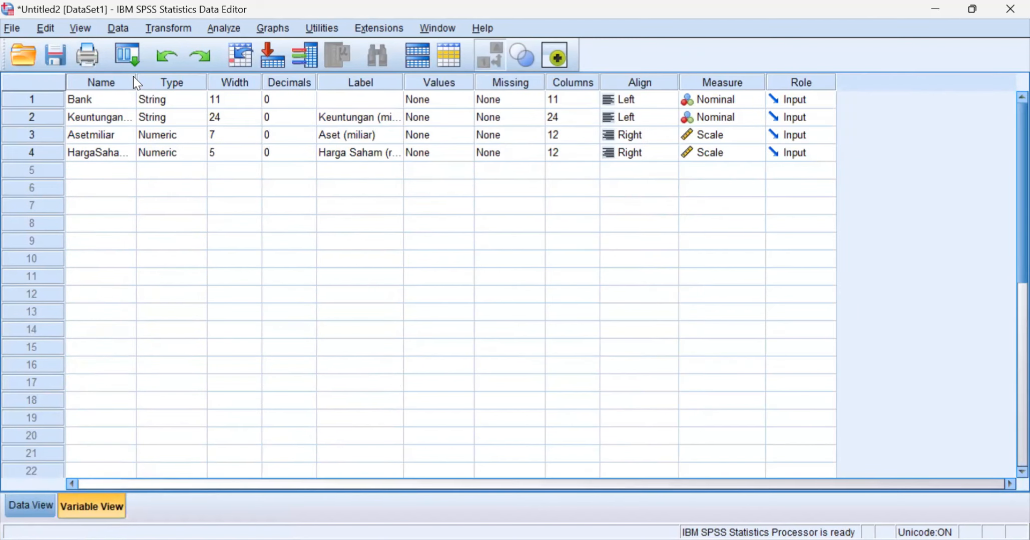
{"action": "left_click_drag", "start_coordinate": [136, 83], "coordinate": [202, 84]}
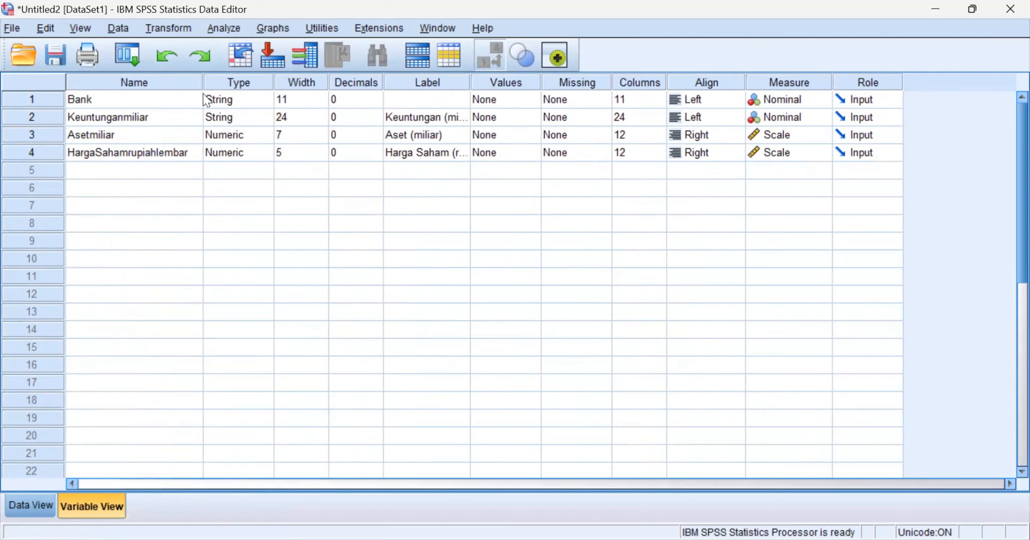
{"action": "left_click", "coordinate": [156, 119]}
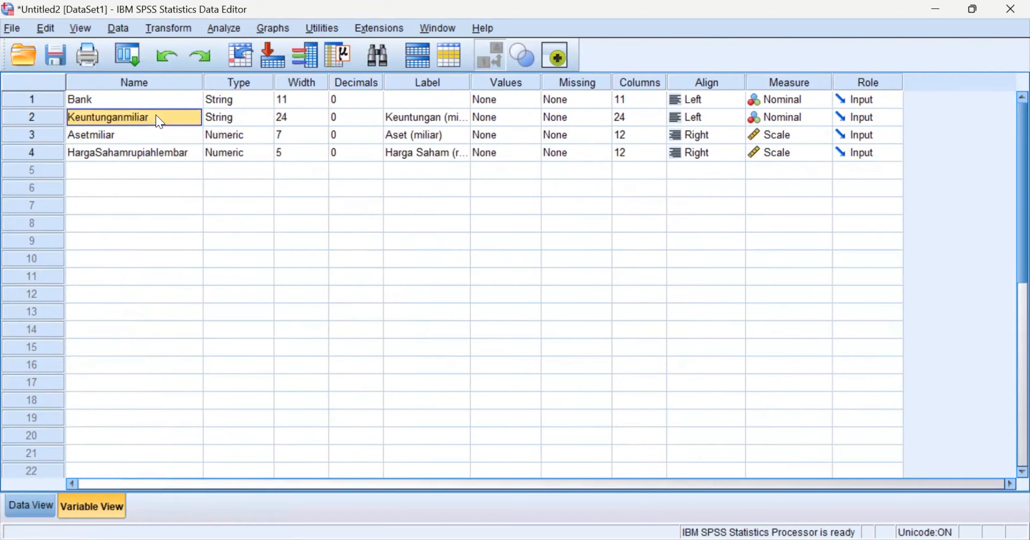
{"action": "double_click", "coordinate": [156, 117]}
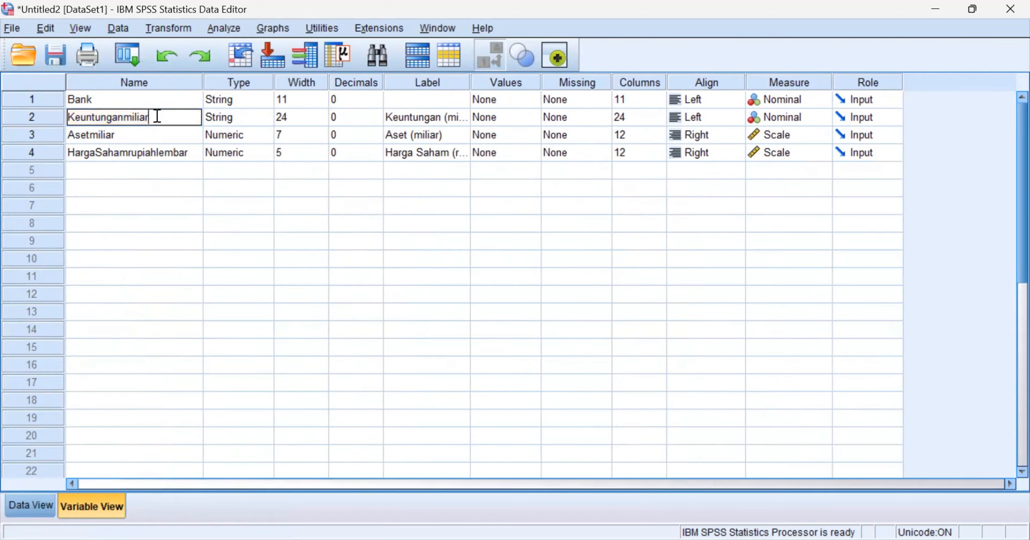
{"action": "key", "text": "BackSpace"}
{"action": "key", "text": "BackSpace"}
{"action": "key", "text": "BackSpace"}
{"action": "key", "text": "BackSpace"}
{"action": "key", "text": "BackSpace"}
{"action": "key", "text": "BackSpace"}
Rename the variable Asetmiliar as Aset and HargaSahamrupiahlembar as HargaSaham.
{"action": "double_click", "coordinate": [138, 135]}
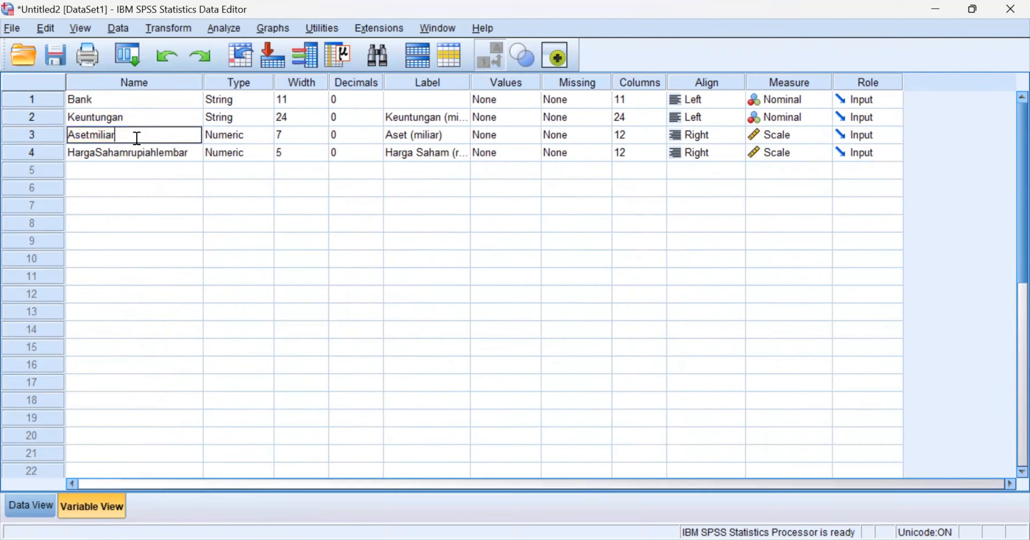
{"action": "left_click_drag", "start_coordinate": [138, 135], "coordinate": [90, 136]}
{"action": "key", "text": "BackSpace"}
{"action": "left_click", "coordinate": [185, 160]}
{"action": "double_click", "coordinate": [182, 154]}
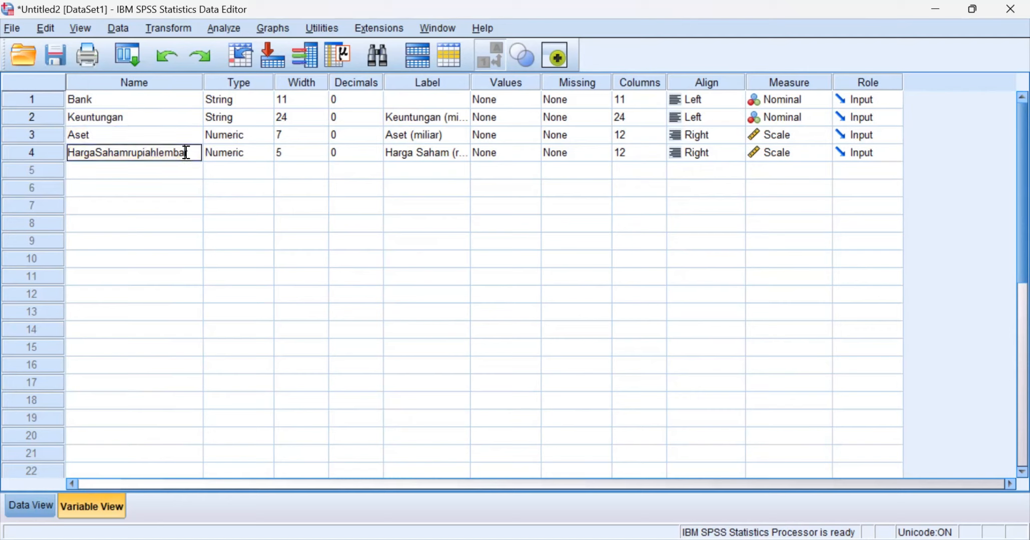
{"action": "left_click_drag", "start_coordinate": [183, 154], "coordinate": [128, 156]}
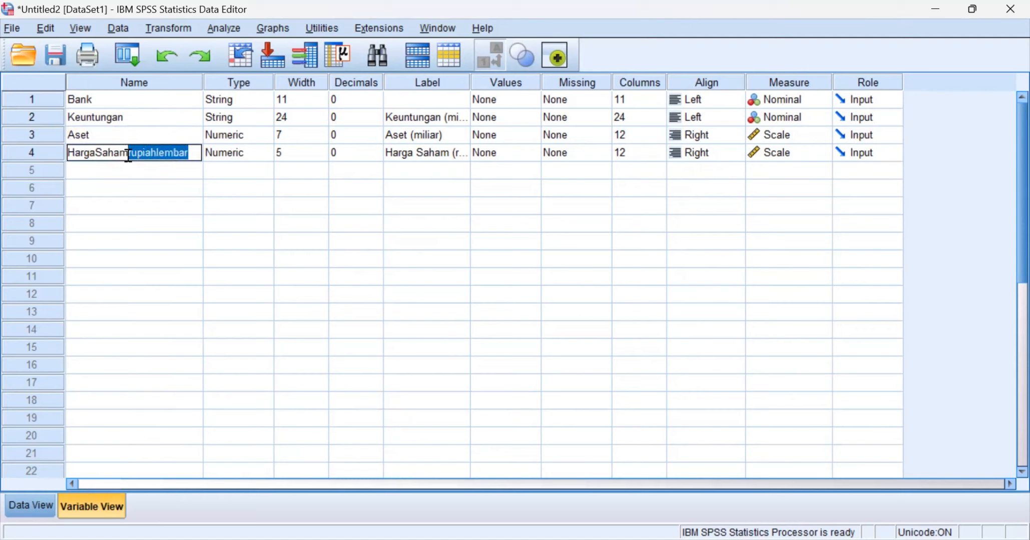
{"action": "key", "text": "BackSpace"}
{"action": "left_click", "coordinate": [399, 155]}
{"action": "left_click", "coordinate": [421, 121]}
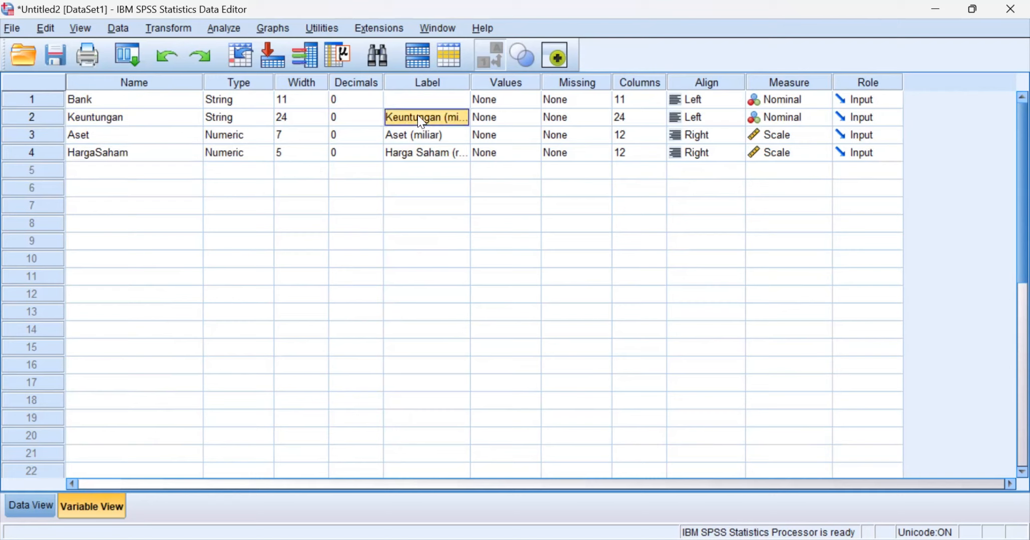
{"action": "double_click", "coordinate": [439, 121]}
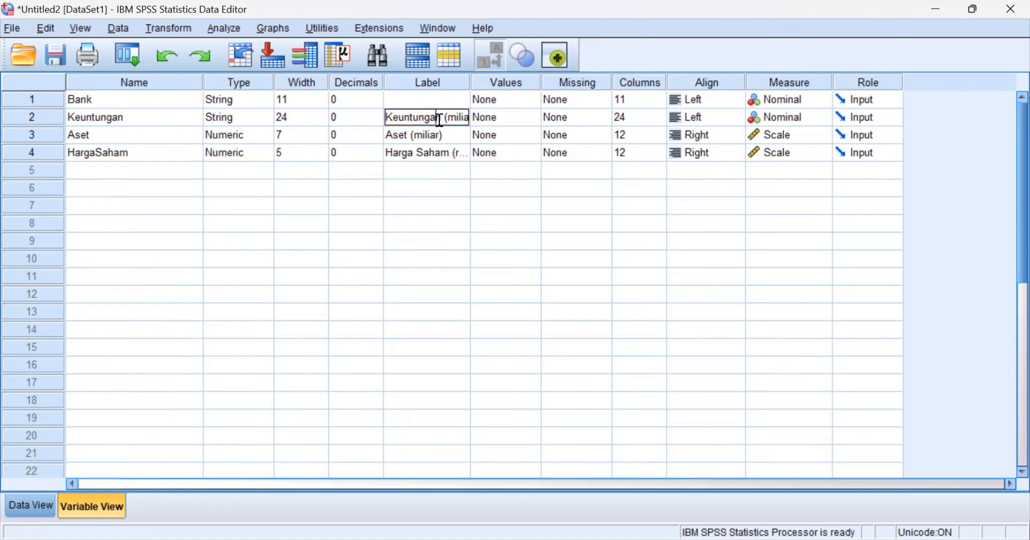
{"action": "left_click", "coordinate": [529, 122]}
{"action": "left_click", "coordinate": [531, 122]}
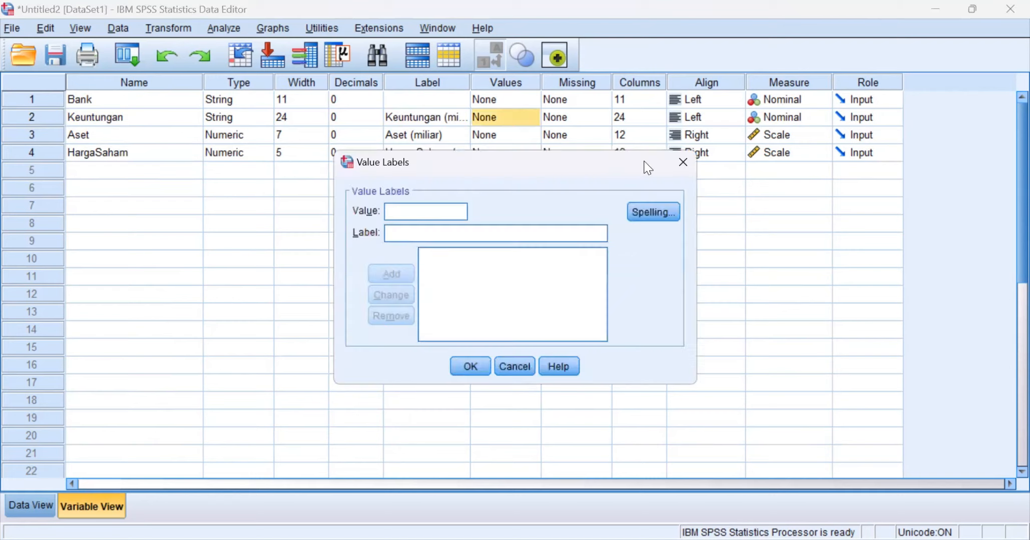
{"action": "left_click", "coordinate": [683, 162]}
{"action": "left_click", "coordinate": [428, 136]}
{"action": "left_click", "coordinate": [451, 155]}
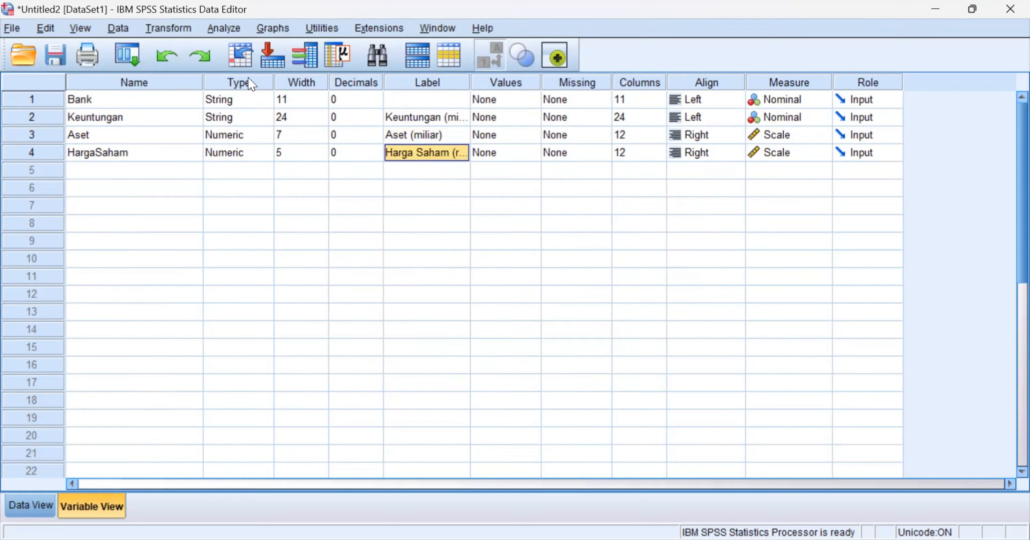
Change the Keuntungan variable's type to Numeric.
{"action": "left_click", "coordinate": [258, 120]}
{"action": "left_click", "coordinate": [266, 117]}
{"action": "left_click", "coordinate": [343, 176]}
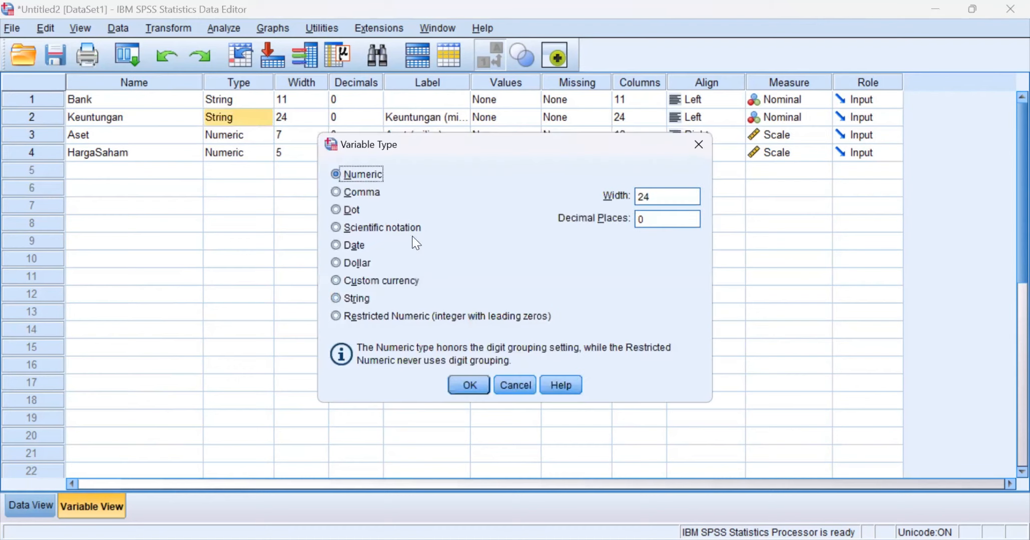
{"action": "left_click", "coordinate": [474, 389]}
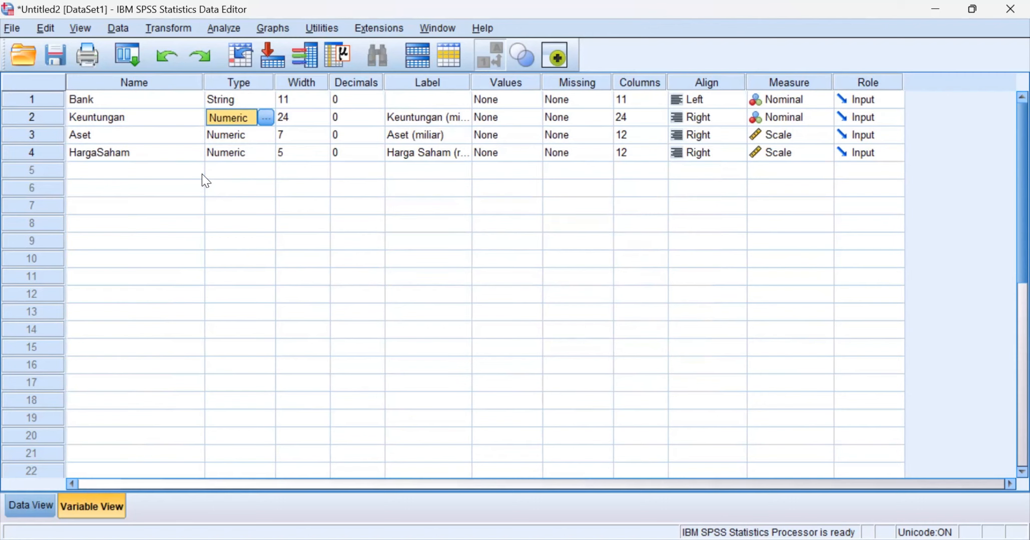
Start a Linear Regression analysis and assign Keuntungan (miliar) as the dependent variable.
{"action": "left_click", "coordinate": [225, 28]}
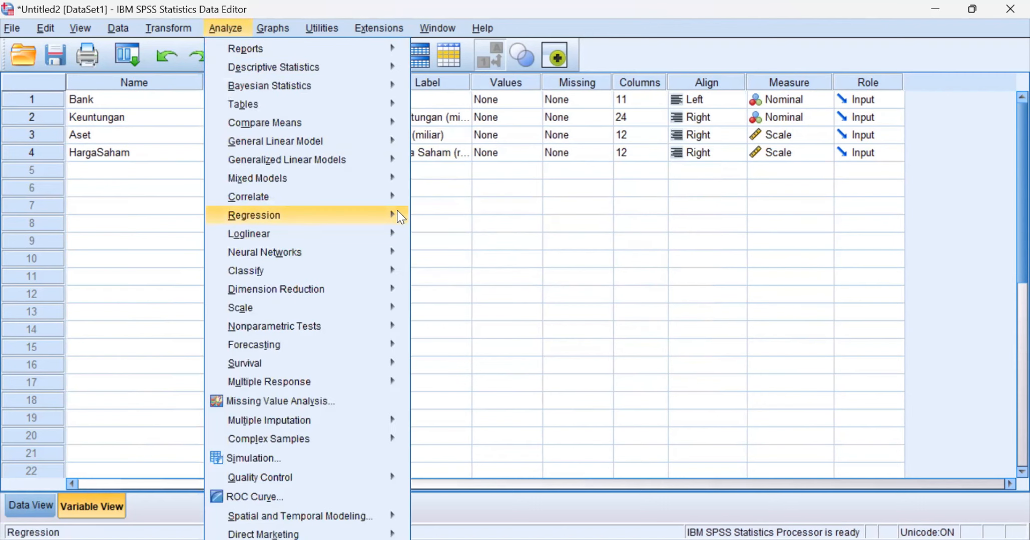
{"action": "mouse_move", "coordinate": [400, 217]}
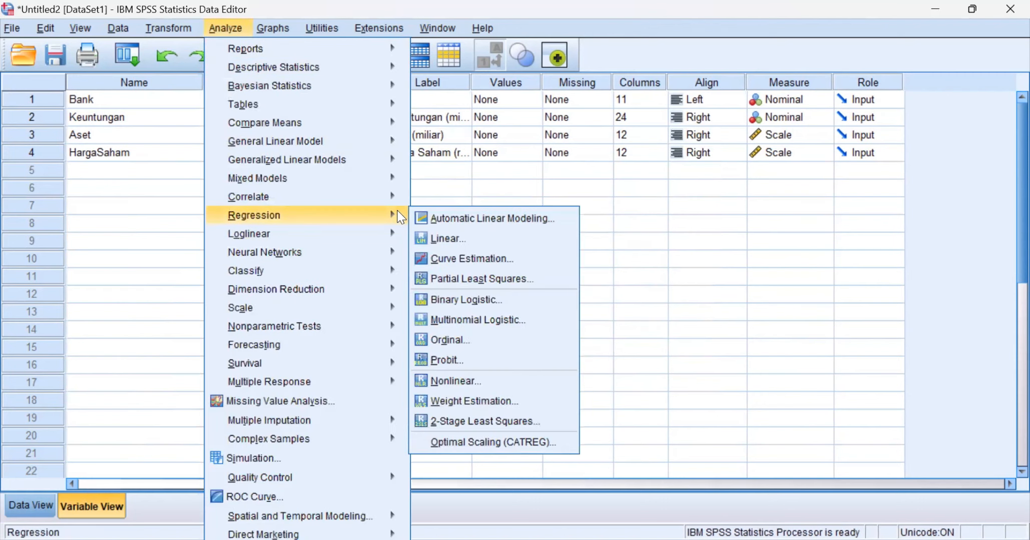
{"action": "left_click", "coordinate": [543, 242]}
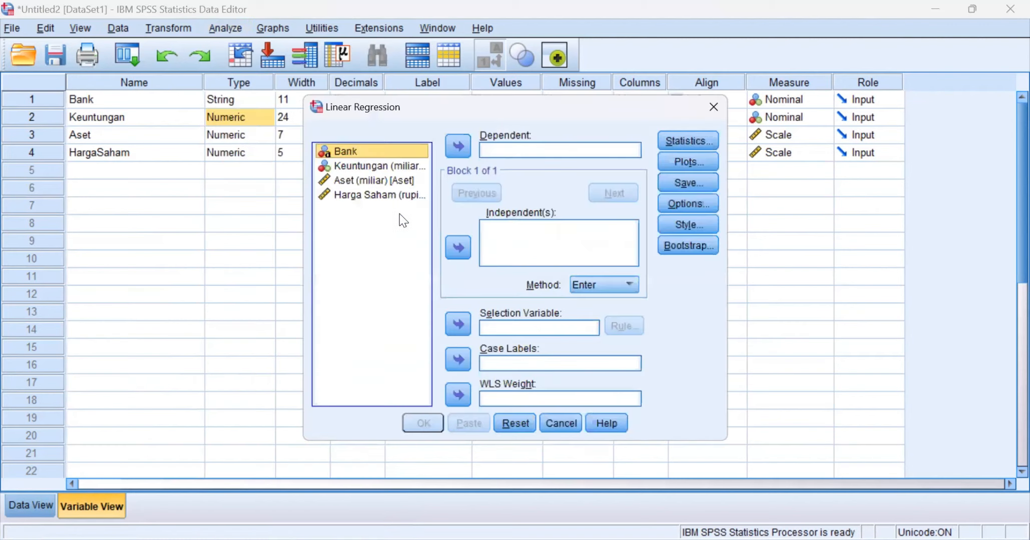
{"action": "left_click", "coordinate": [392, 167]}
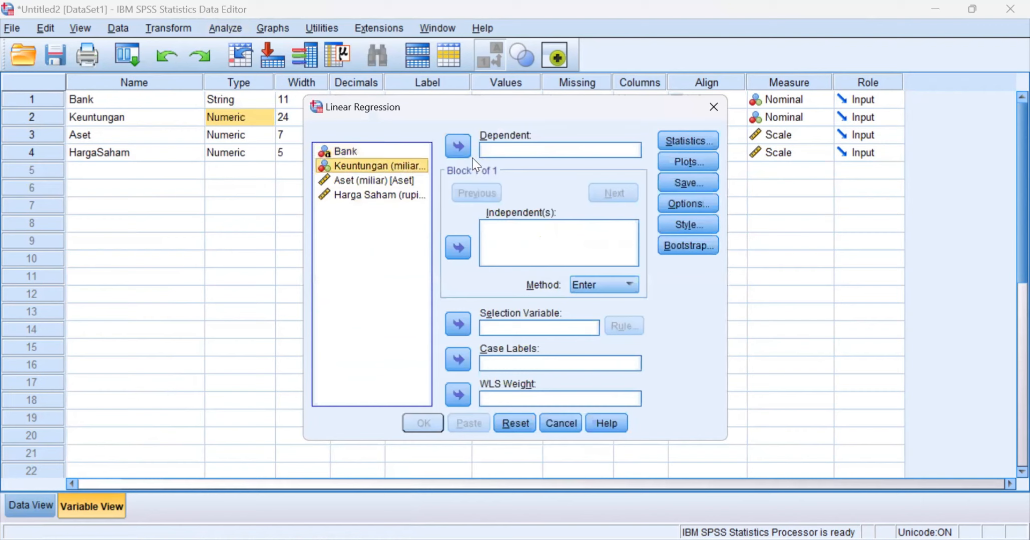
{"action": "left_click", "coordinate": [459, 150]}
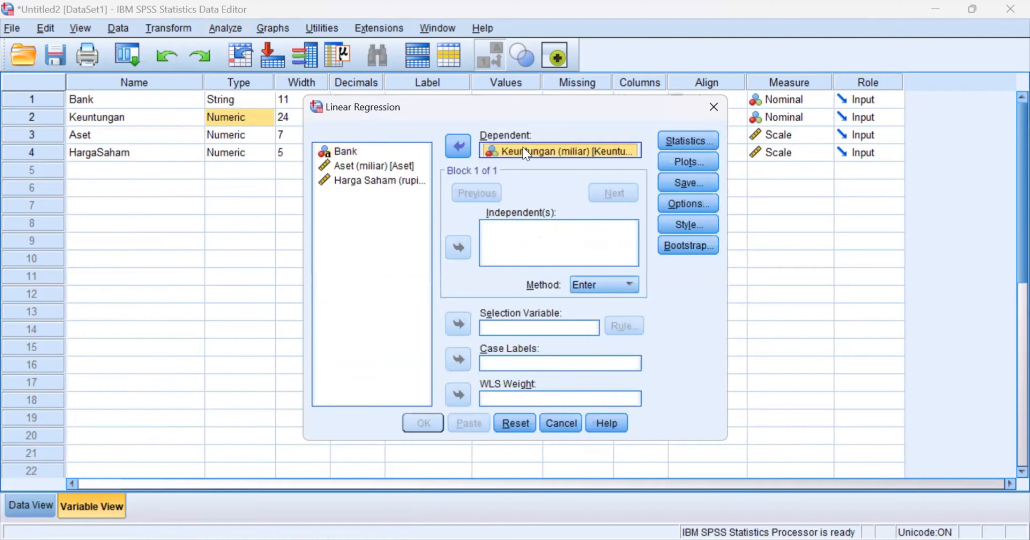
Add Aset (miliar) and Harga Saham as the independent variables of the regression.
{"action": "left_click", "coordinate": [394, 171]}
{"action": "left_click", "coordinate": [379, 180], "text": "shift"}
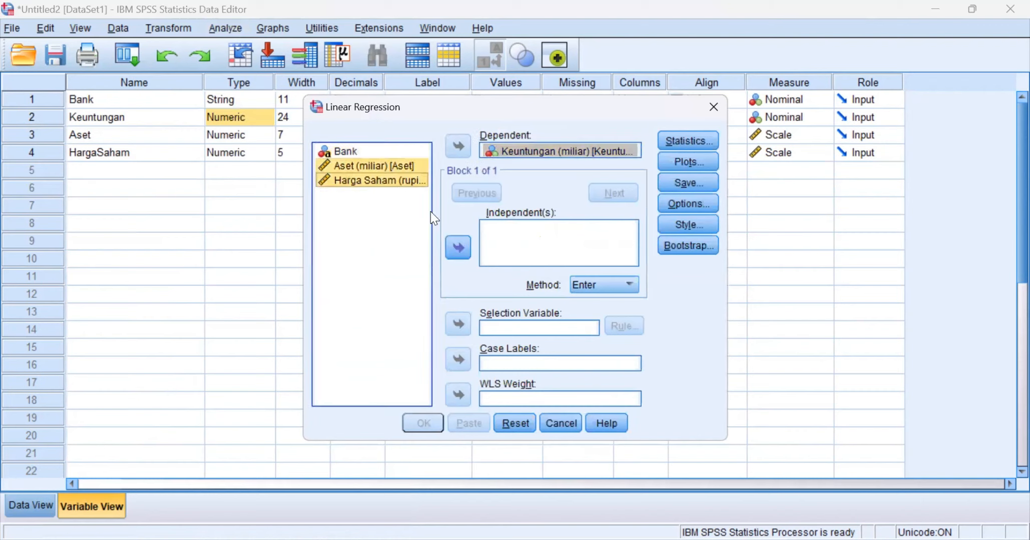
{"action": "left_click", "coordinate": [456, 254]}
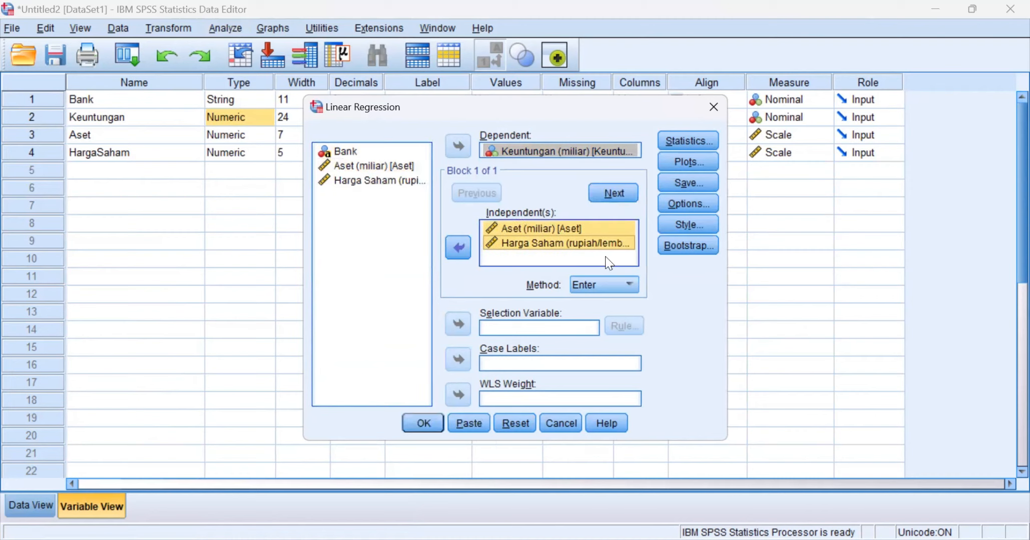
Check the regression statistics options, leaving Estimates and Model fit selected, and run the linear regression.
{"action": "left_click", "coordinate": [670, 141]}
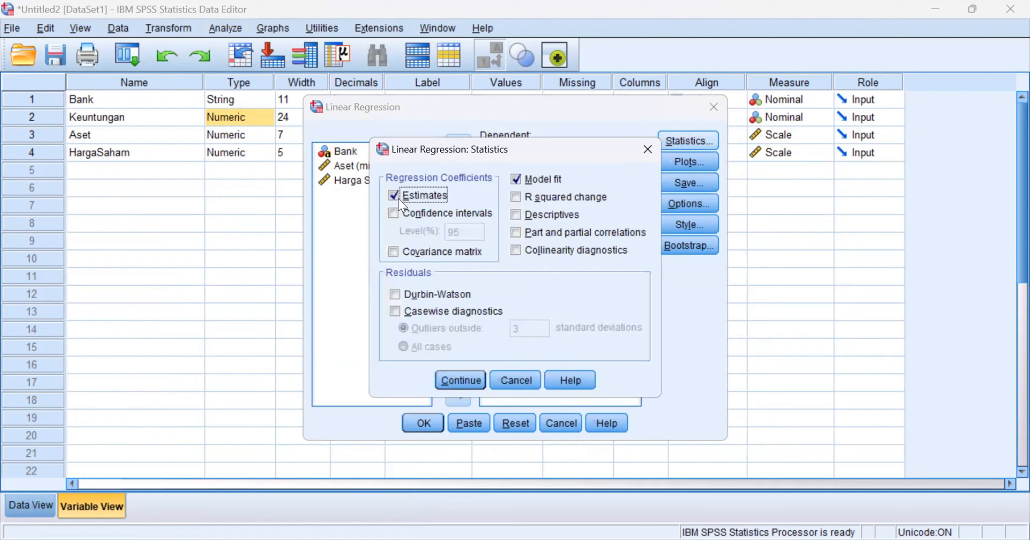
{"action": "left_click", "coordinate": [656, 151]}
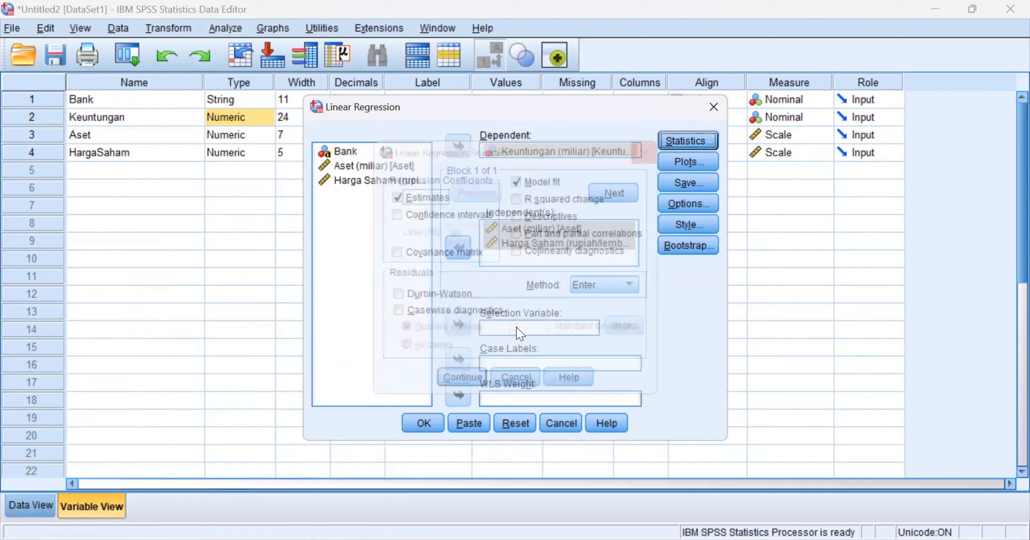
{"action": "left_click", "coordinate": [418, 431]}
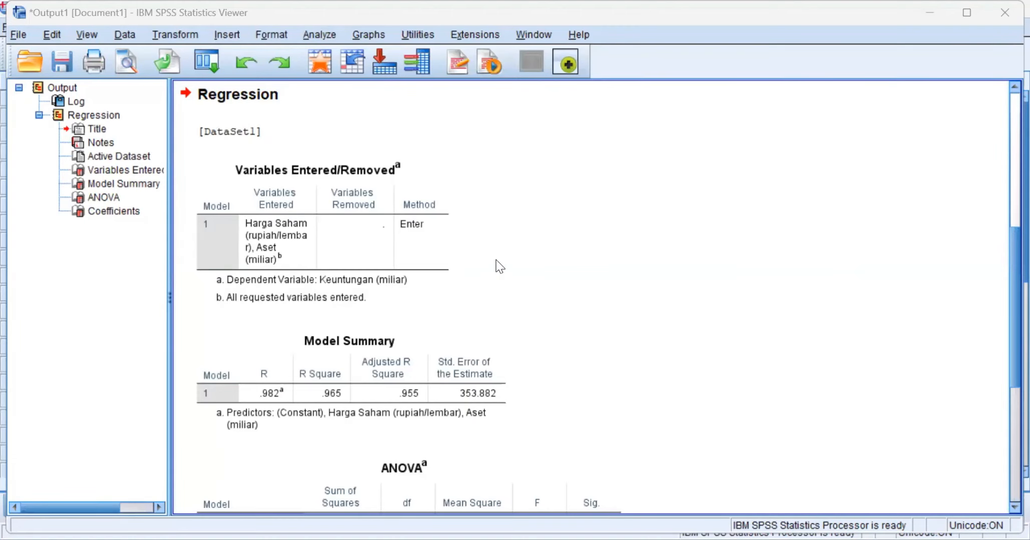
Examine the regression output's Model Summary, ANOVA and Coefficients tables, including R Square, F, t and Sig. values.
{"action": "scroll", "coordinate": [499, 267], "scroll_direction": "down", "scroll_amount": 3}
{"action": "scroll", "coordinate": [500, 267], "scroll_direction": "up", "scroll_amount": 2}
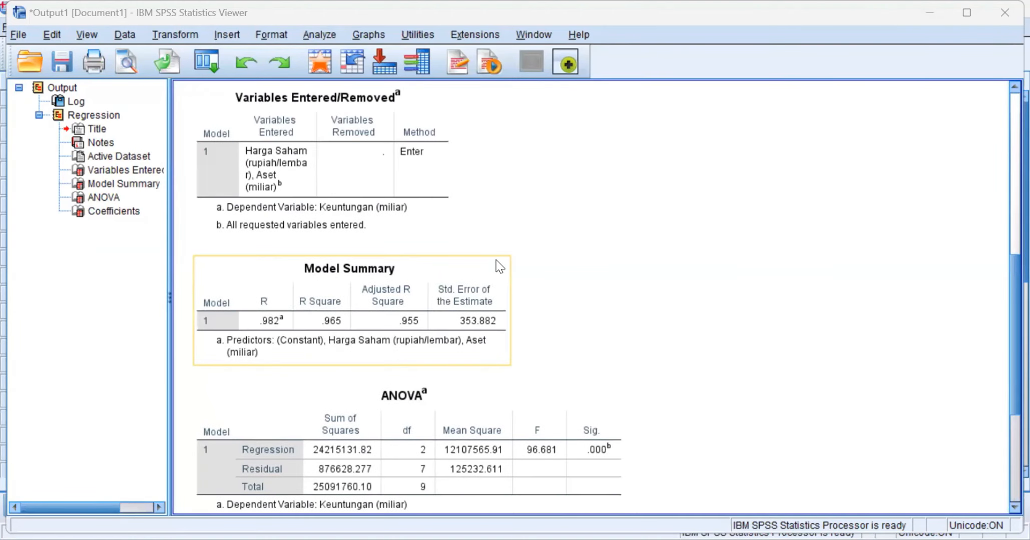
{"action": "scroll", "coordinate": [520, 274], "scroll_direction": "up", "scroll_amount": 2}
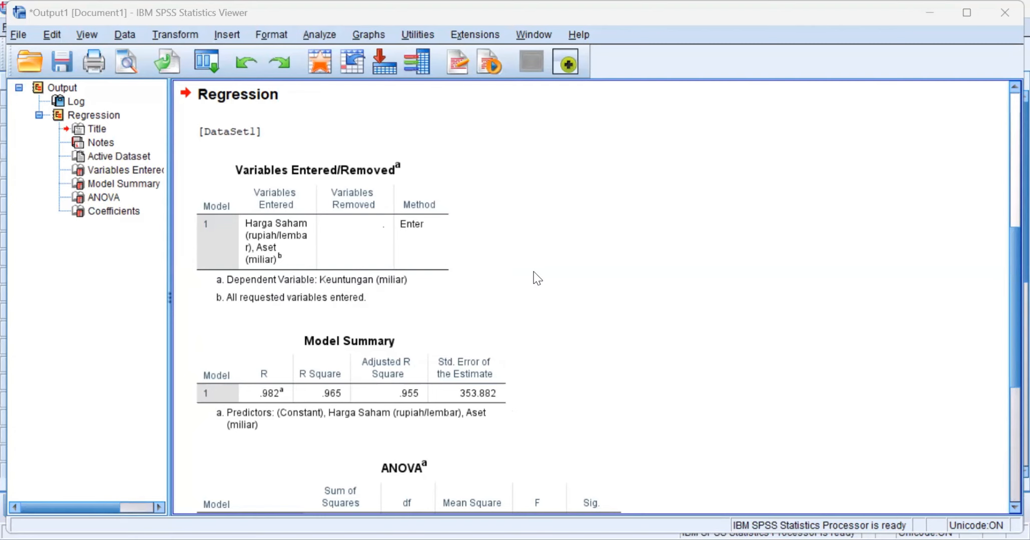
{"action": "scroll", "coordinate": [537, 278], "scroll_direction": "down", "scroll_amount": 2}
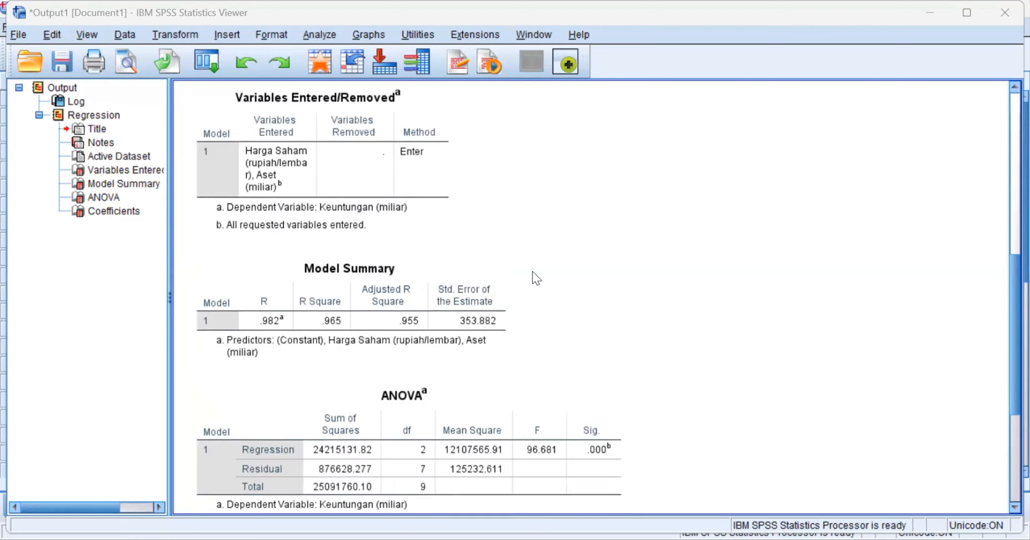
{"action": "scroll", "coordinate": [536, 278], "scroll_direction": "down", "scroll_amount": 2}
{"action": "scroll", "coordinate": [536, 278], "scroll_direction": "down", "scroll_amount": 2}
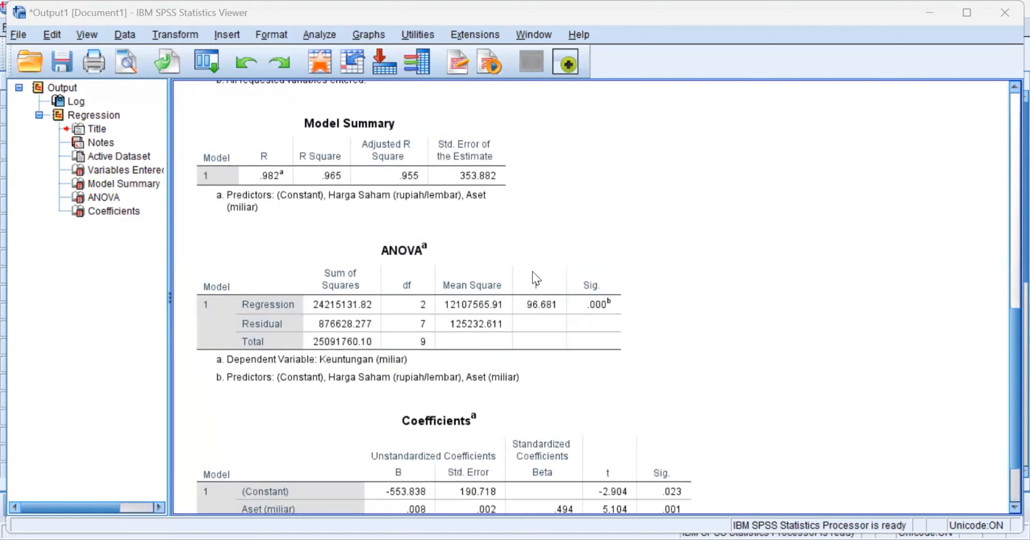
{"action": "left_click", "coordinate": [536, 279]}
{"action": "left_click", "coordinate": [344, 142]}
{"action": "scroll", "coordinate": [634, 315], "scroll_direction": "down", "scroll_amount": 3}
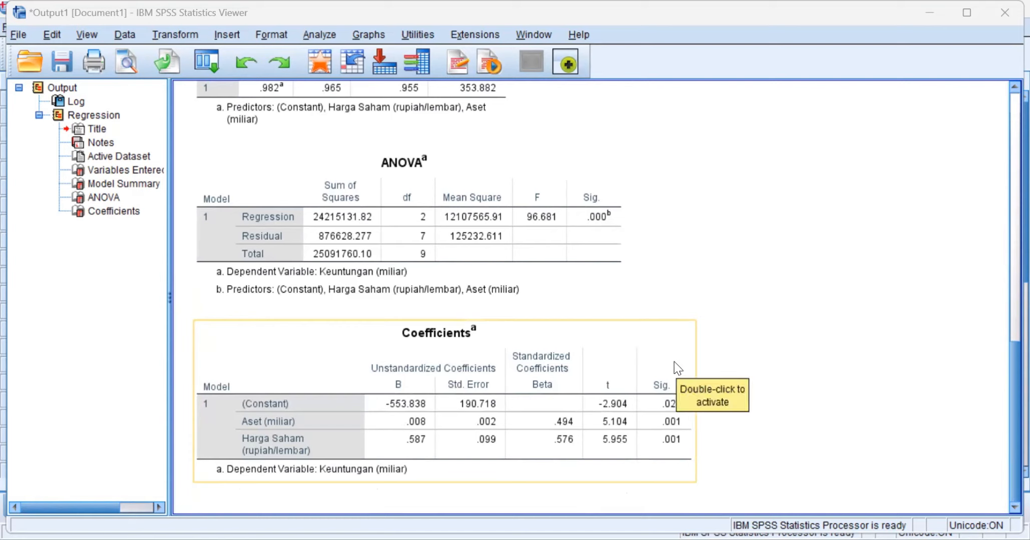
{"action": "left_click", "coordinate": [695, 446]}
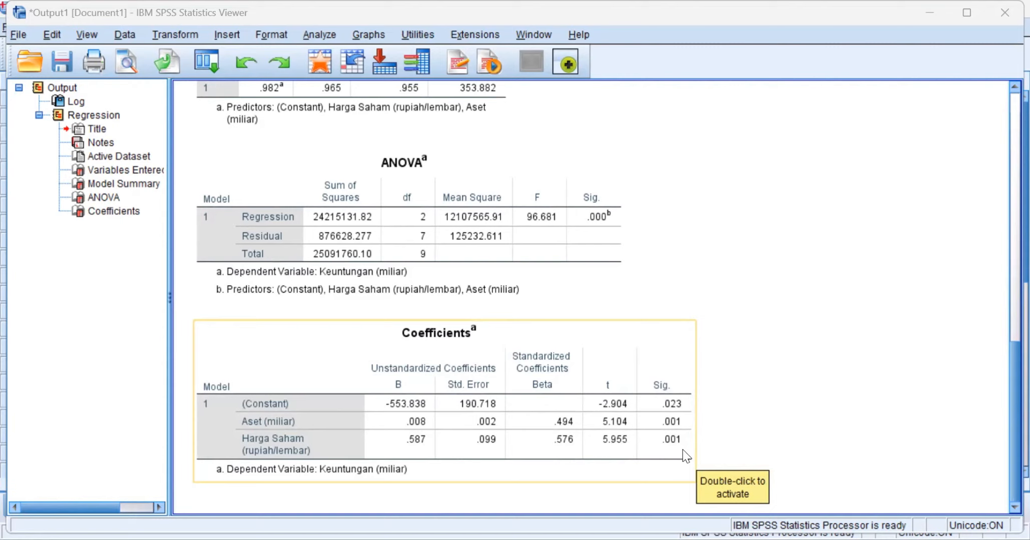
{"action": "left_click", "coordinate": [734, 398]}
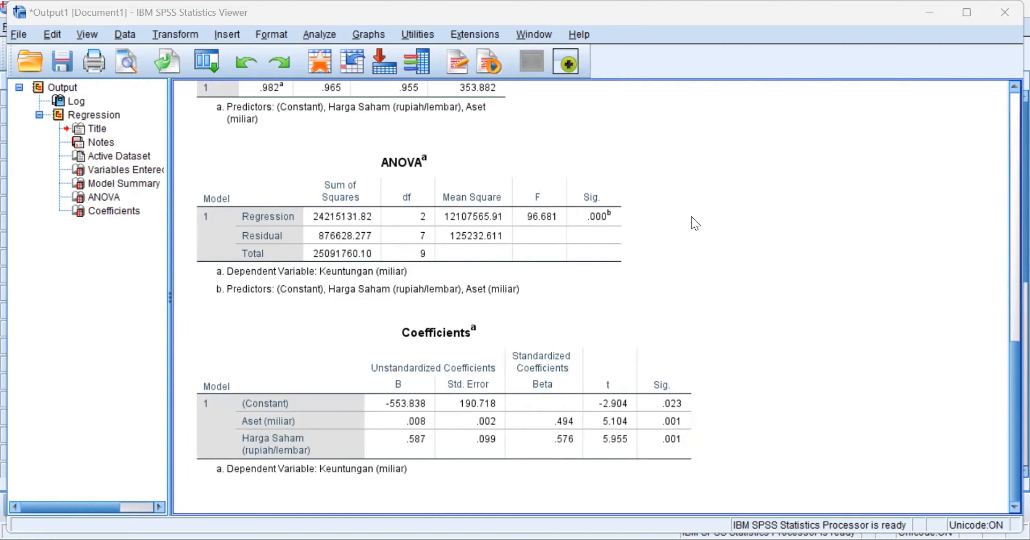
{"action": "scroll", "coordinate": [645, 162], "scroll_direction": "up", "scroll_amount": 2}
{"action": "scroll", "coordinate": [609, 121], "scroll_direction": "down", "scroll_amount": 2}
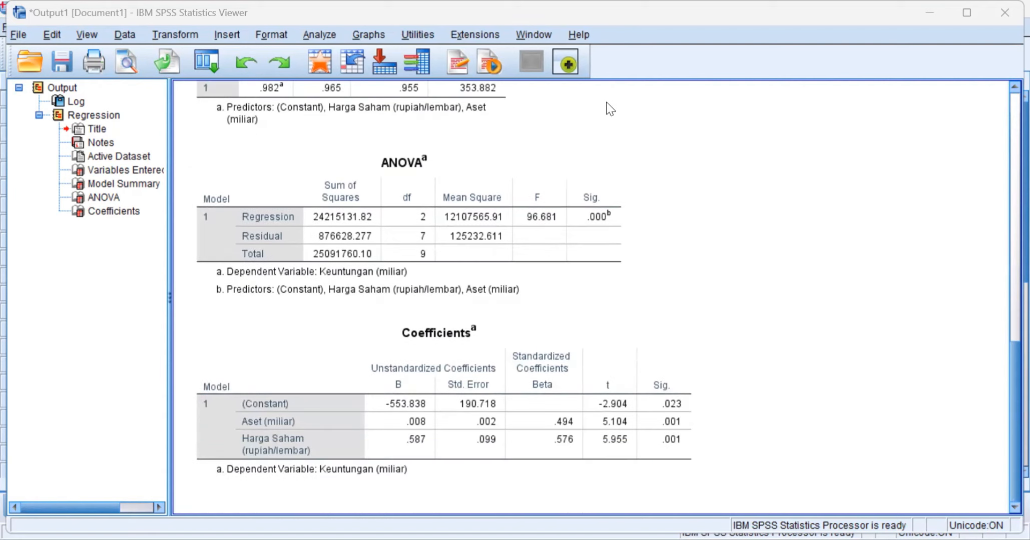